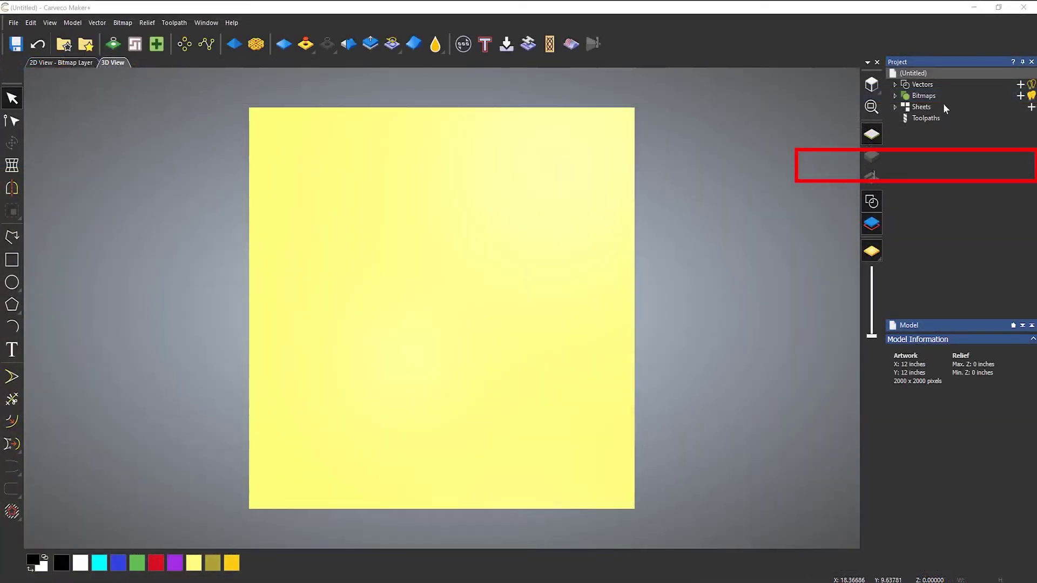
Draw a circle of about 3.5-inch radius near the middle of the Default Sheet
left_click(896, 106)
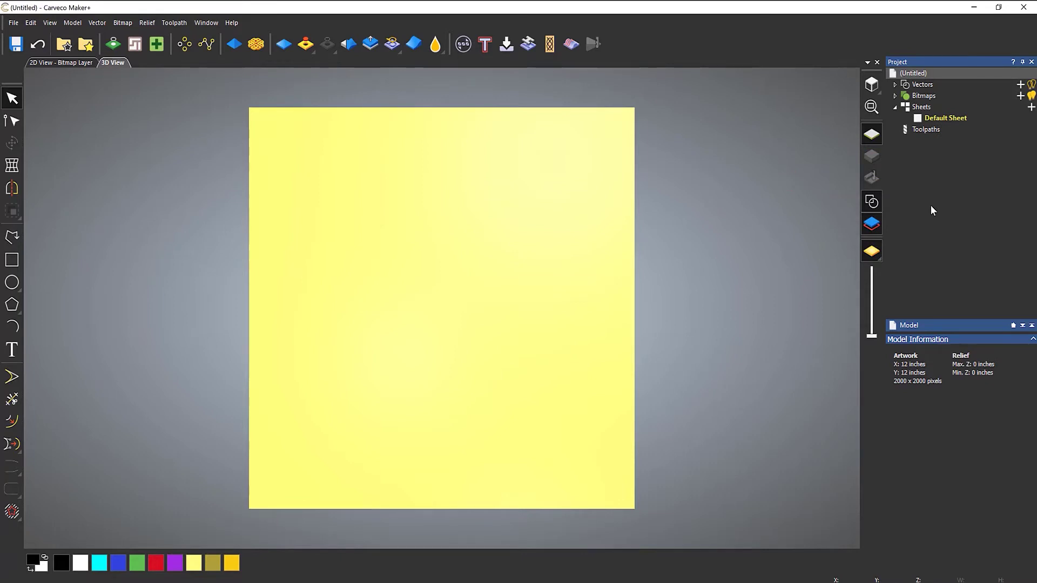
left_click(11, 282)
left_click(435, 287)
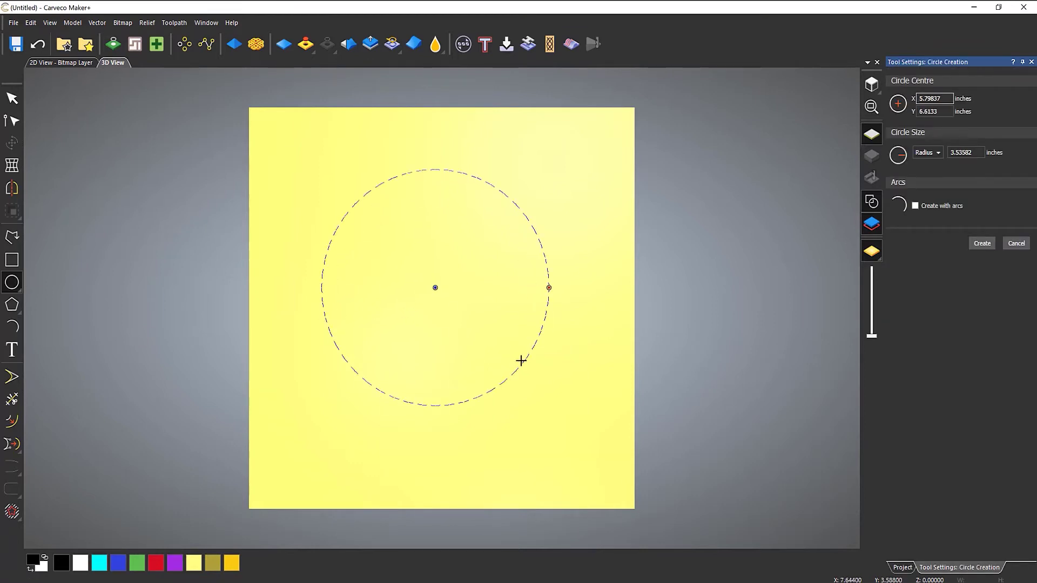
left_click(521, 358)
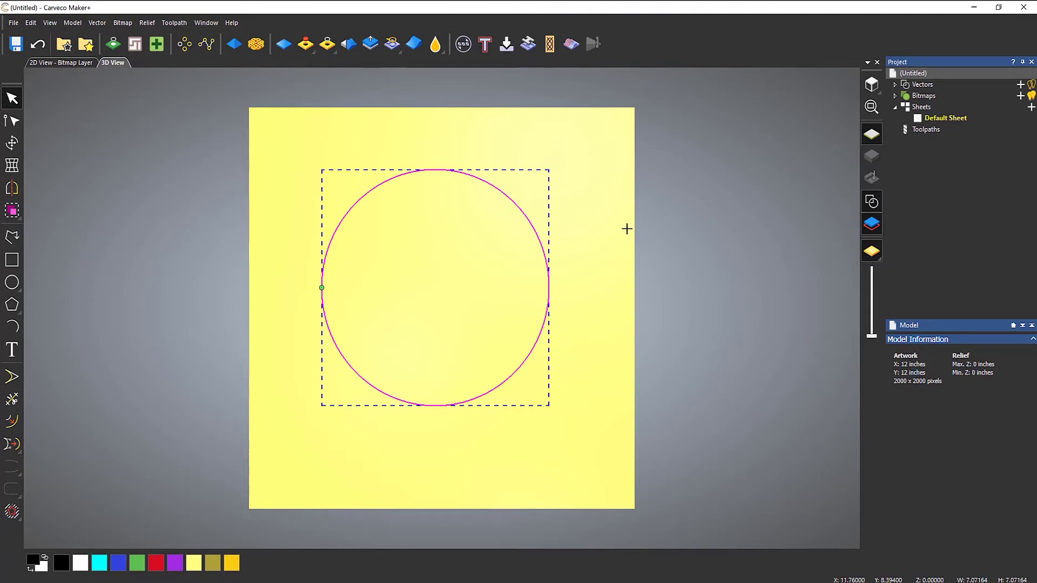
left_click(626, 229)
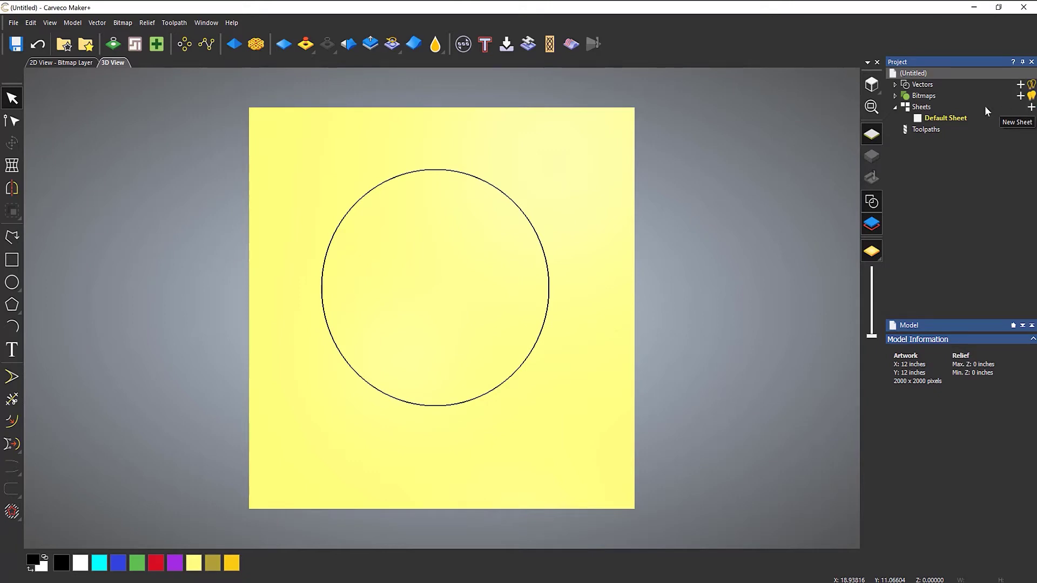
Add a new sheet to the project, keeping the default name Sheet 1
right_click(930, 107)
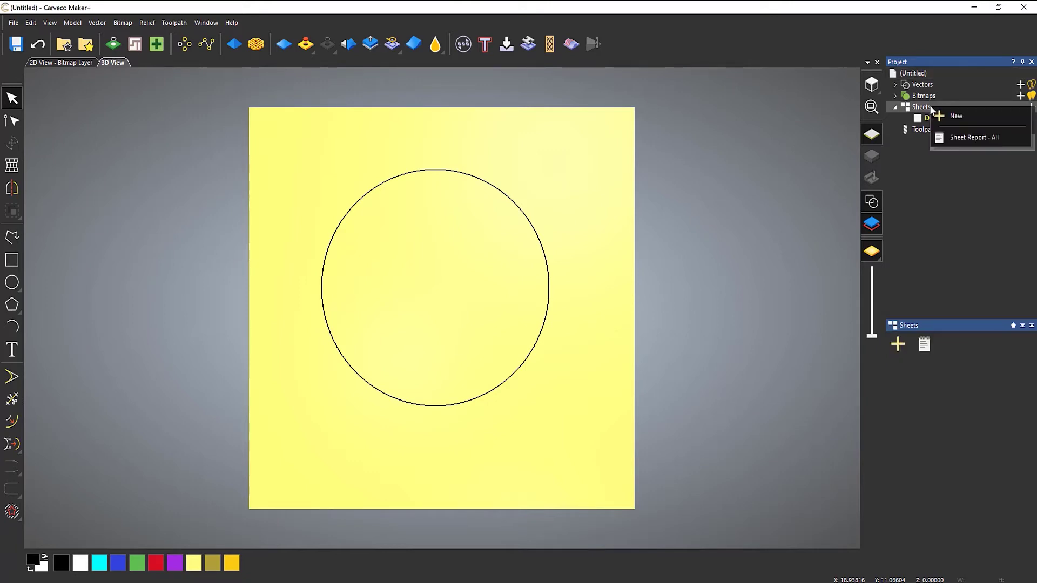
left_click(958, 115)
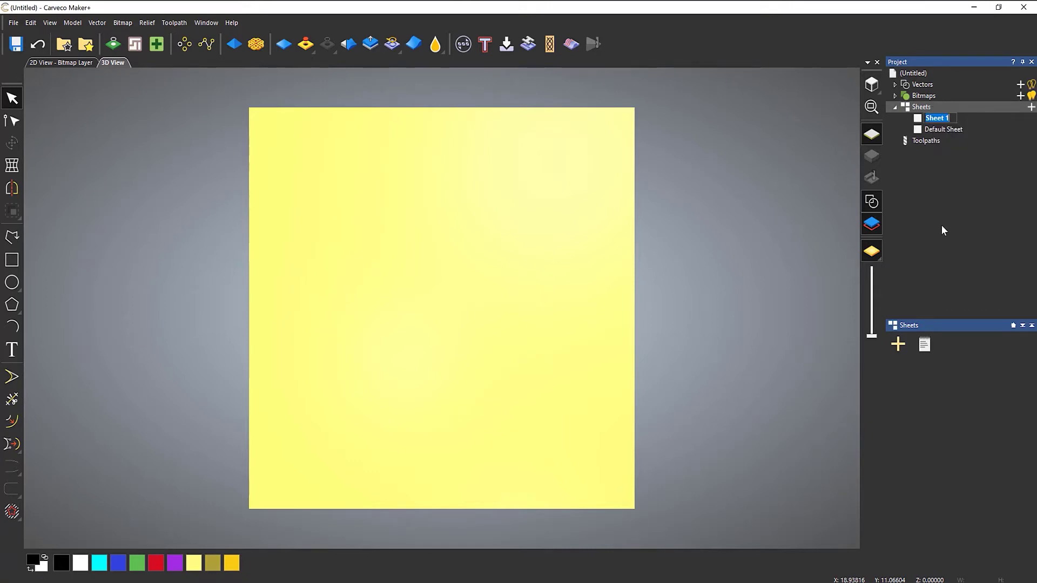
key("Return")
Draw a large square in the middle of Sheet 1 and deselect it
left_click(12, 260)
left_click_drag(339, 183, 591, 446)
right_click(646, 351)
left_click(700, 312)
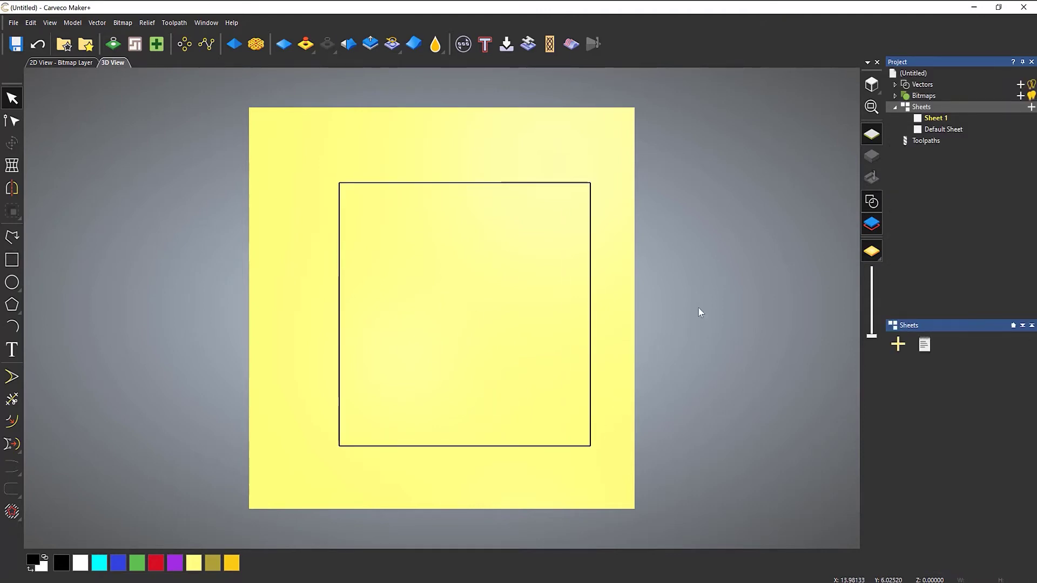
Go to the Default Sheet briefly, then return to Sheet 1 to show its square
left_click(948, 129)
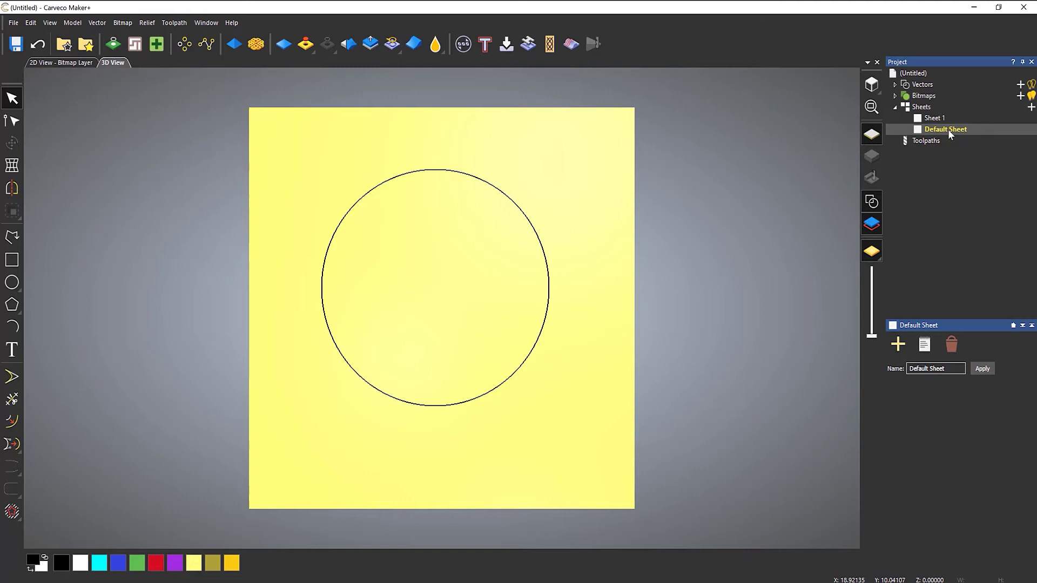
left_click(942, 117)
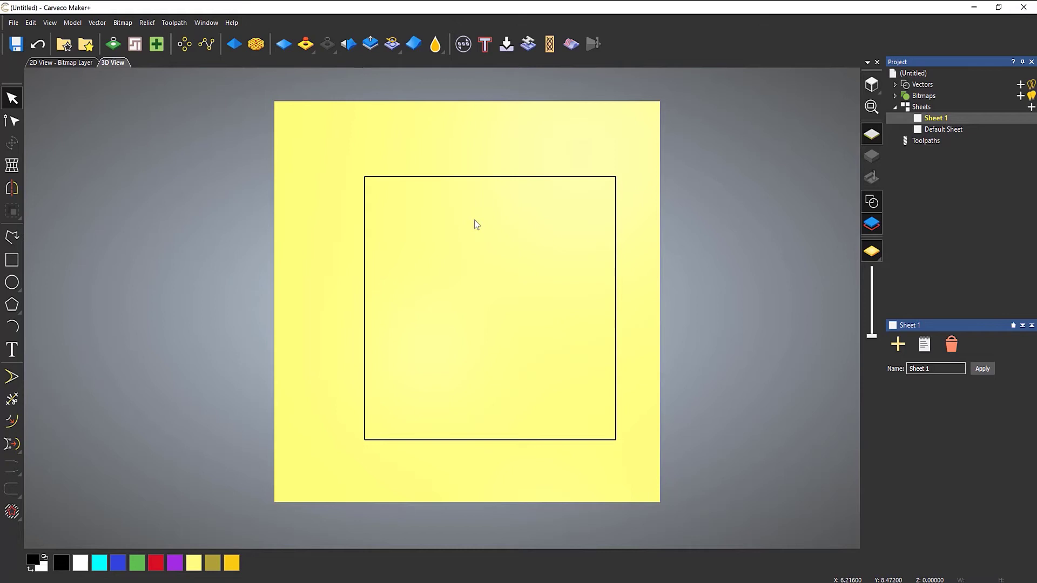
Show the 2D View - Bitmap Layer with Sheet 1's square beside the Default Sheet's circle
left_click(56, 63)
scroll(529, 331, "down", 1)
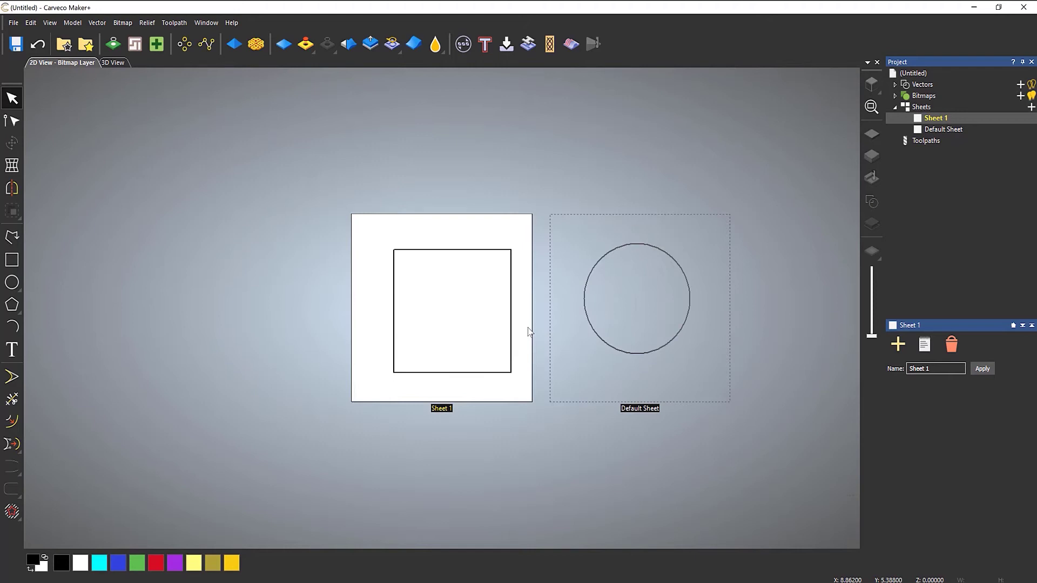
scroll(643, 332, "up", 1)
scroll(465, 313, "down", 1)
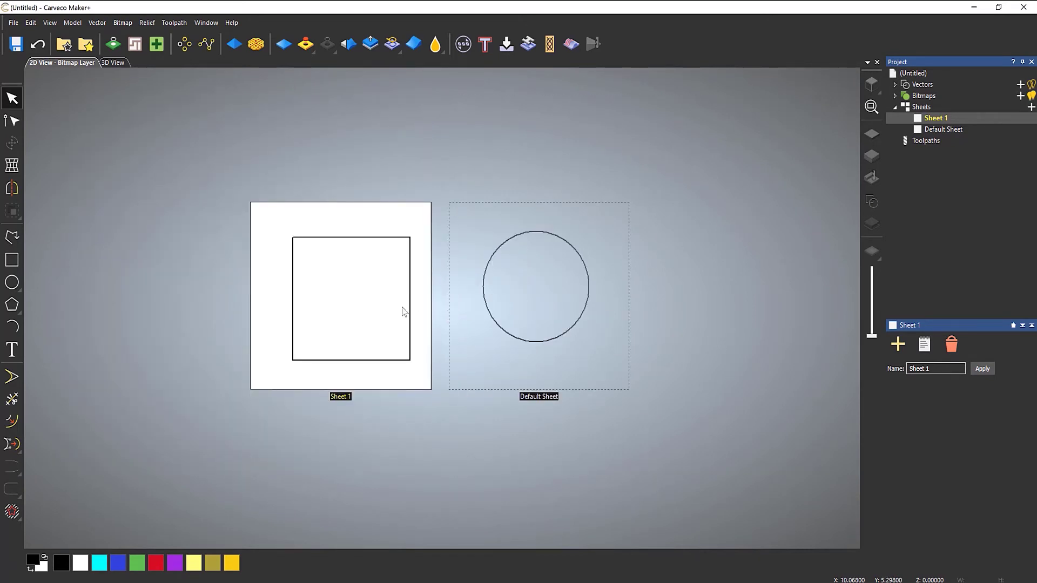
scroll(400, 311, "up", 1)
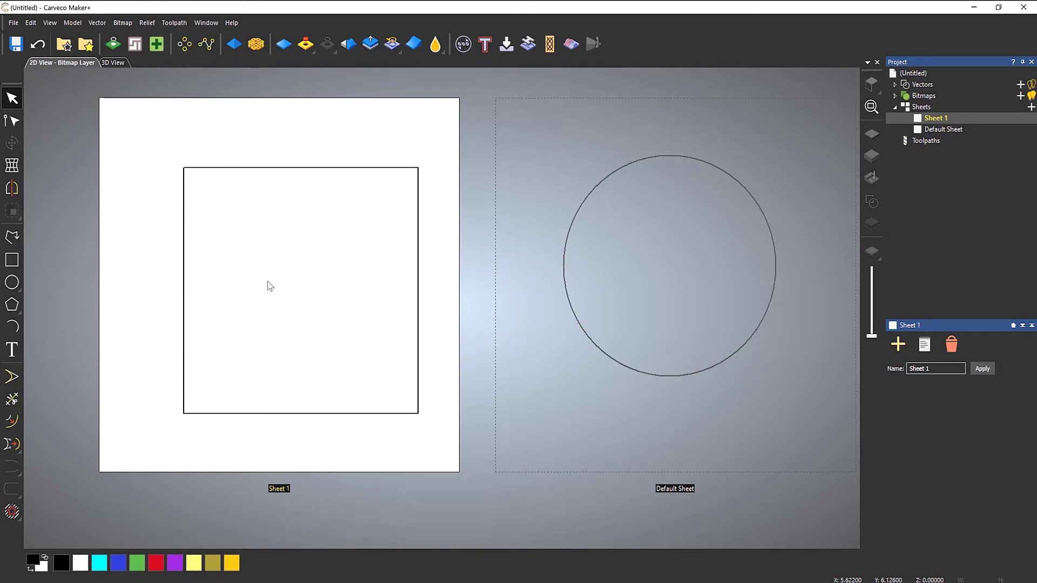
Make the Default Sheet active so only its circle page shows, then move up to Sheets
left_click(322, 414)
left_click(356, 442)
left_click(939, 130)
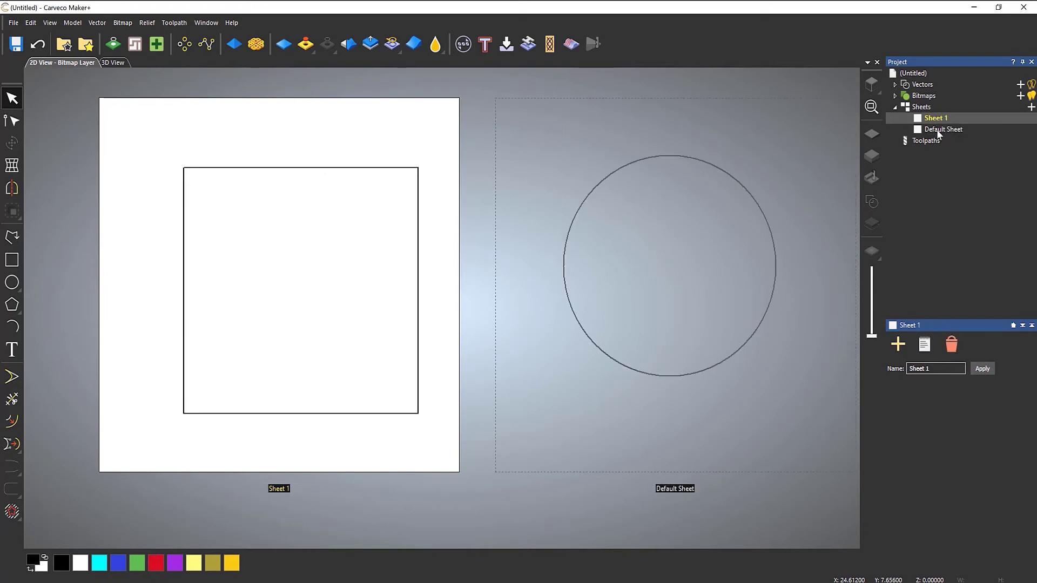
left_click(940, 130)
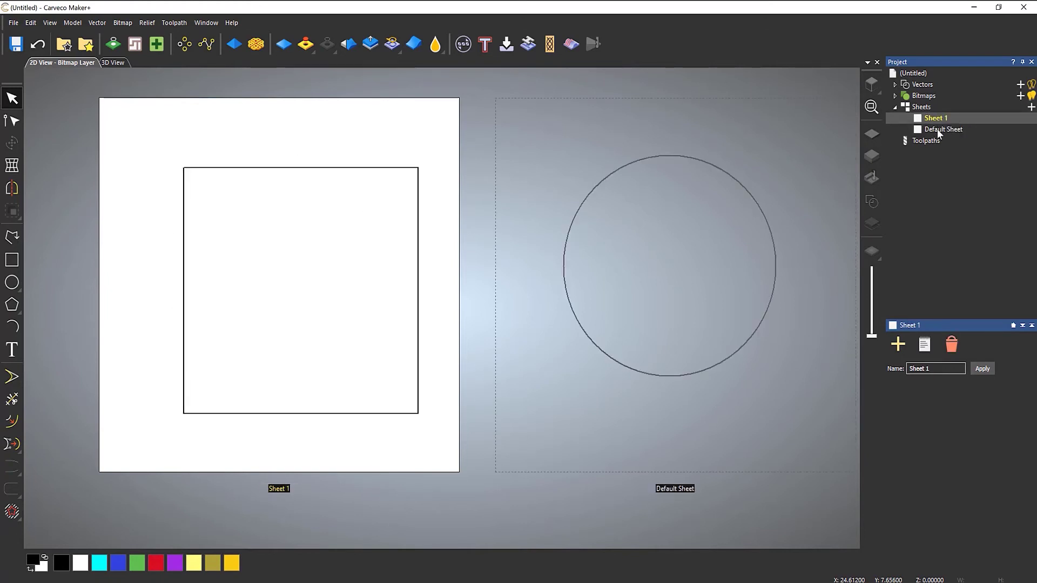
left_click(939, 130)
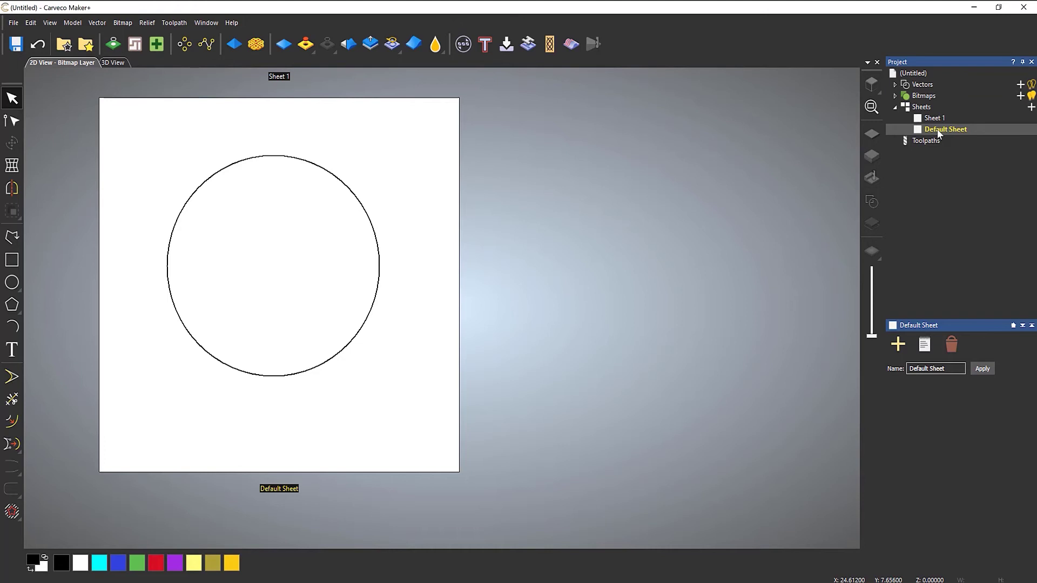
key("Left")
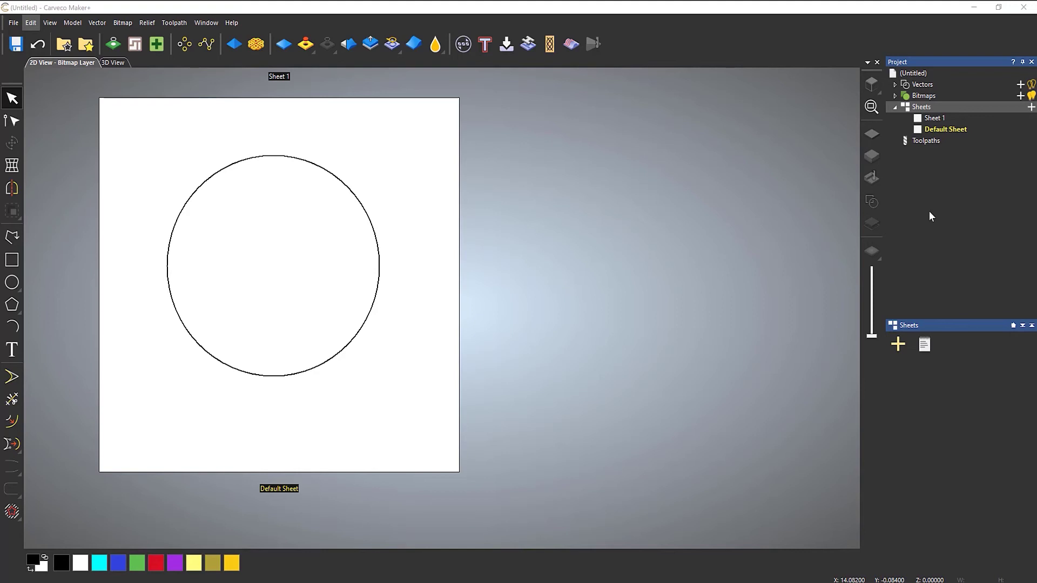
Generate a Sheet Report - All covering both sheets and open it as a web page
right_click(914, 106)
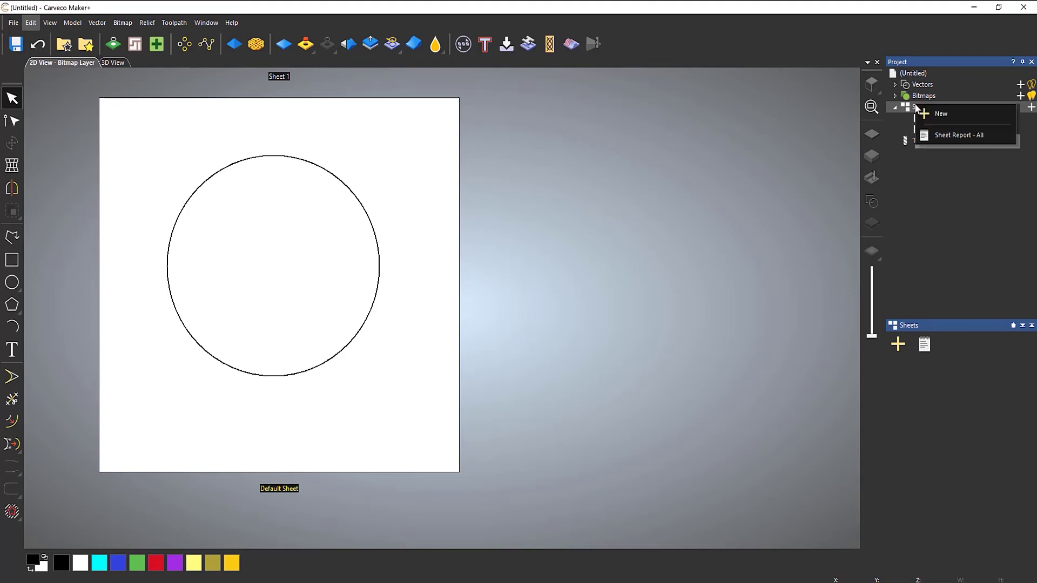
left_click(951, 137)
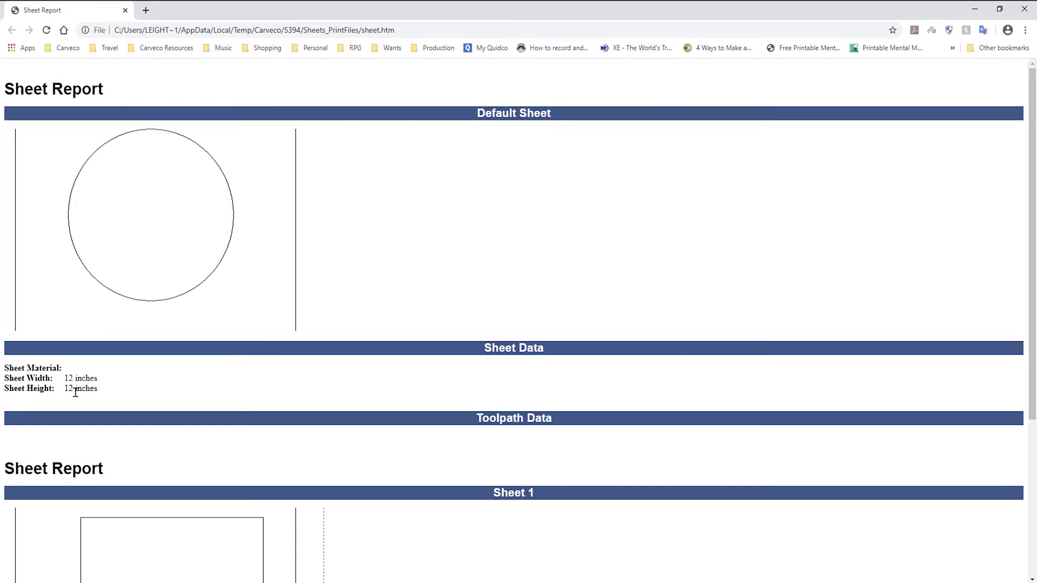
Scroll the report down to the Sheet 1 section with its square and 12 x 12 inch data
scroll(199, 381, "down", 2)
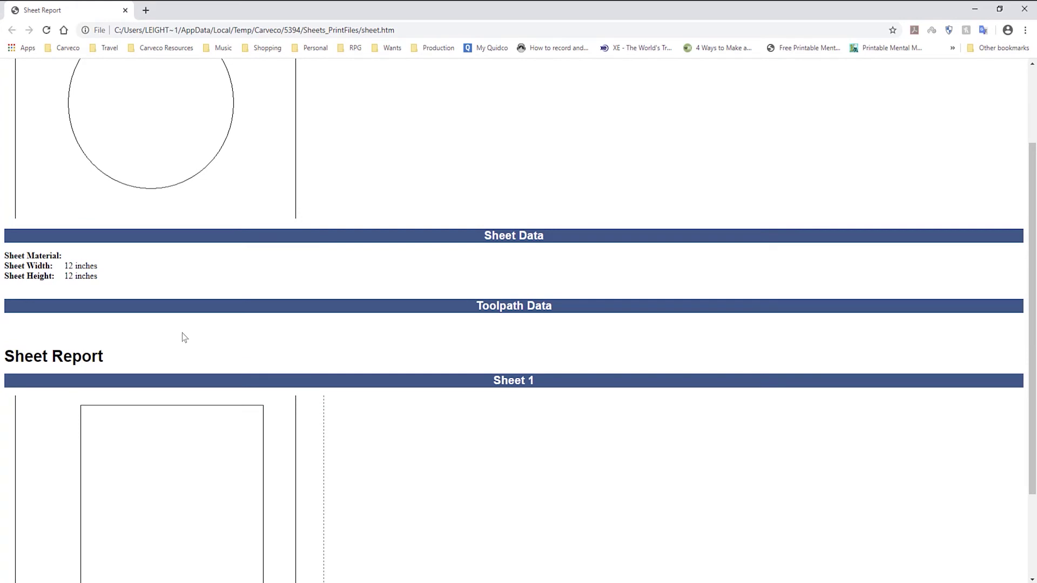
scroll(267, 303, "down", 2)
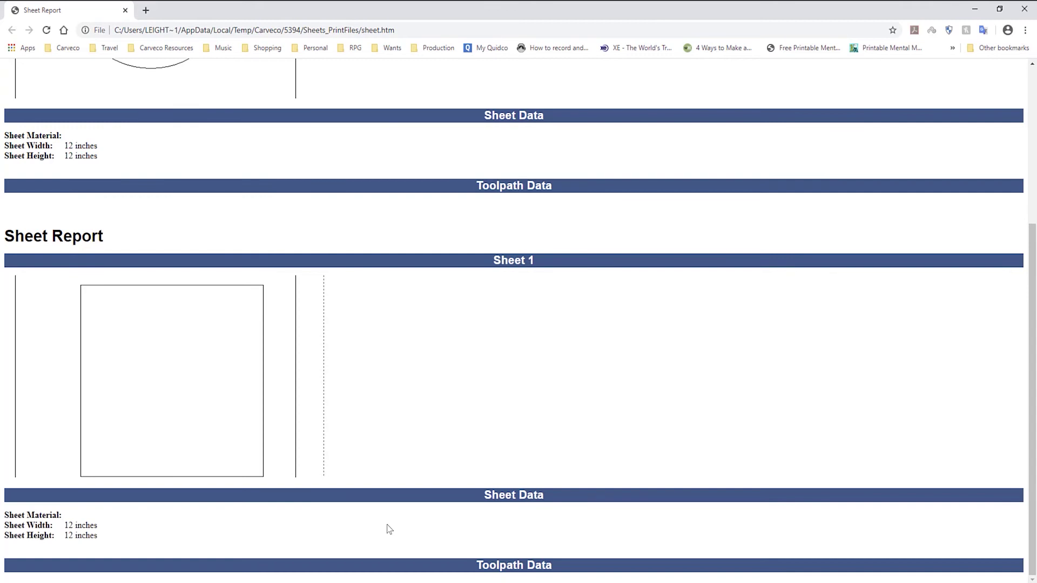
Close the report browser, make Sheet 1 active and bring up its options menu
left_click(1024, 9)
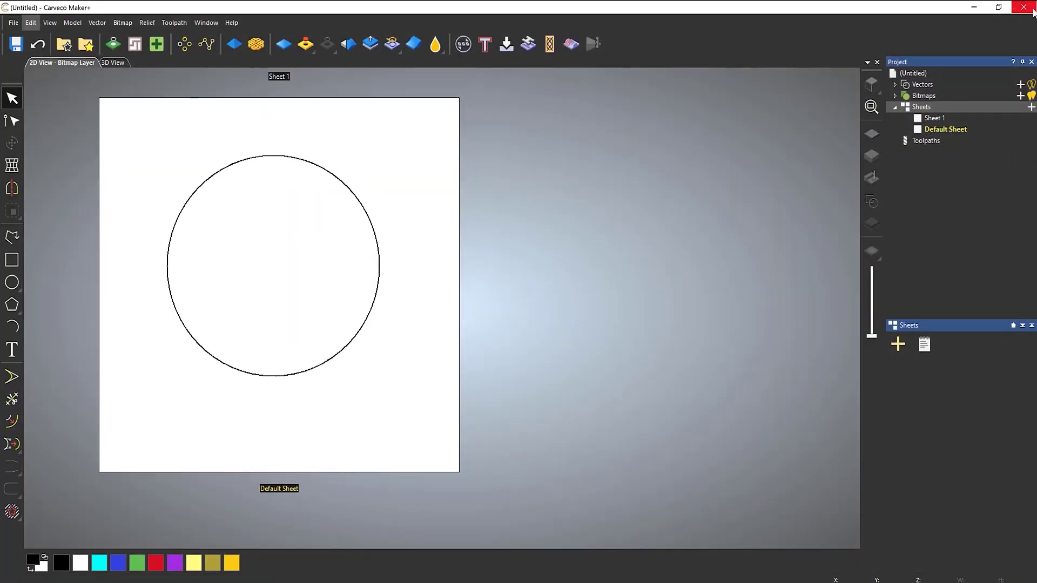
left_click(934, 118)
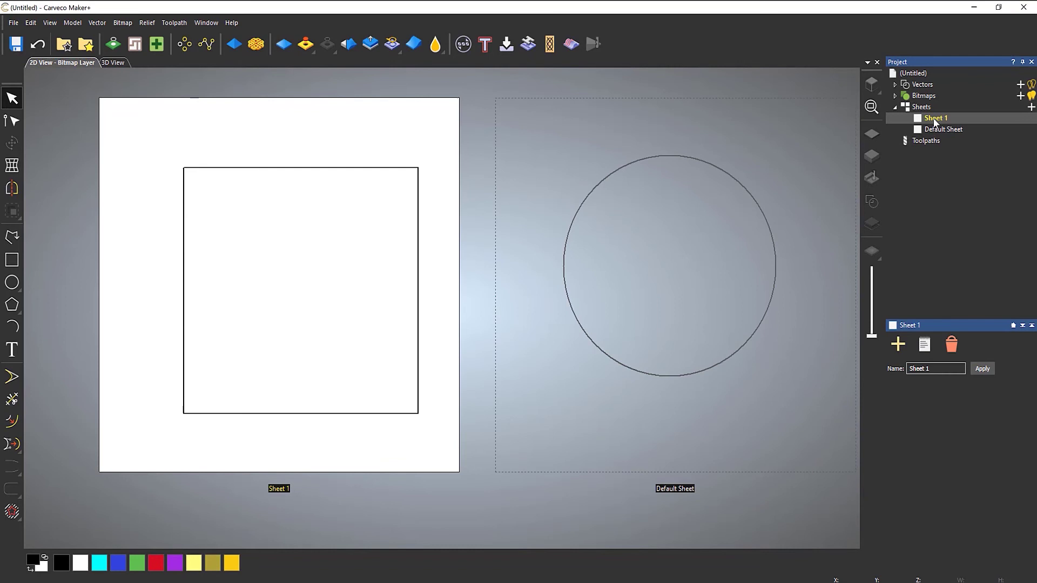
right_click(934, 121)
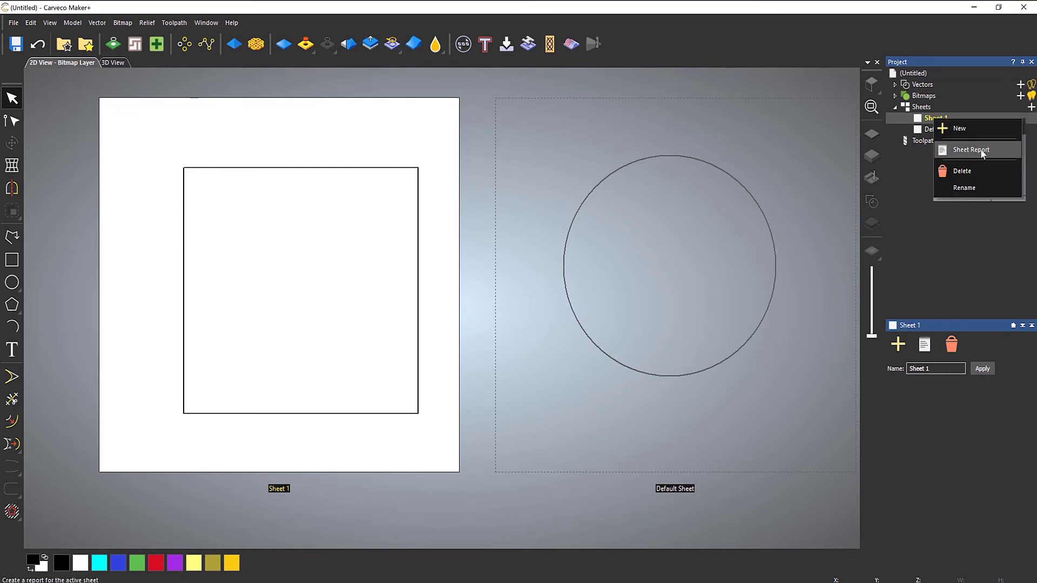